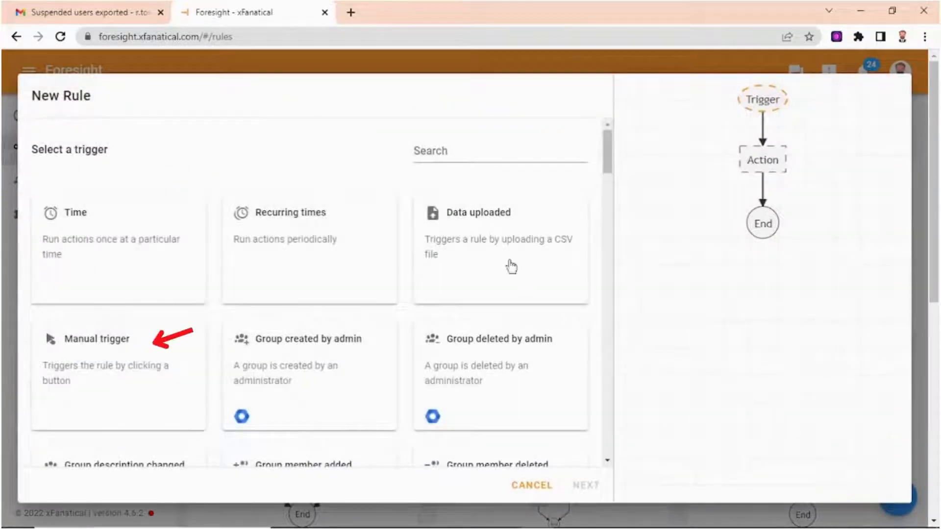
- Choose Manual trigger as the rule's trigger, then search for "list" and add the List users action
click(155, 371)
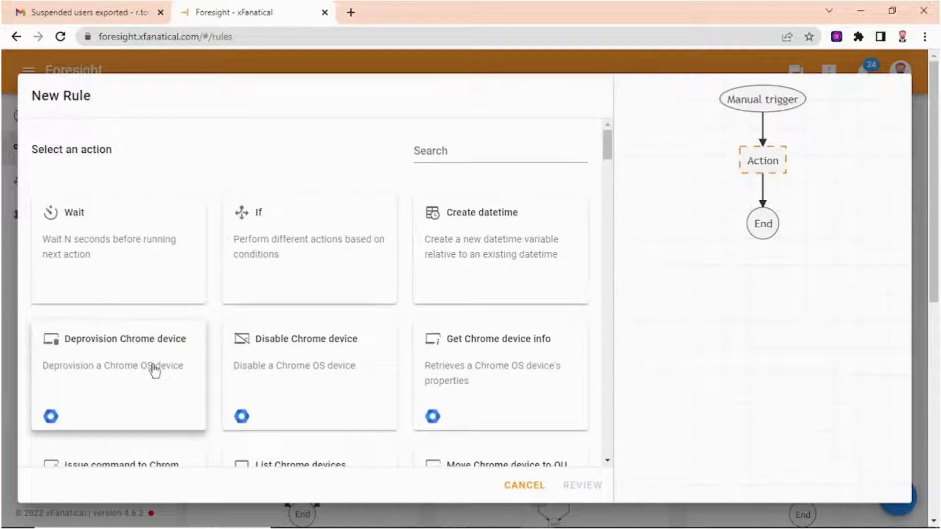
click(445, 153)
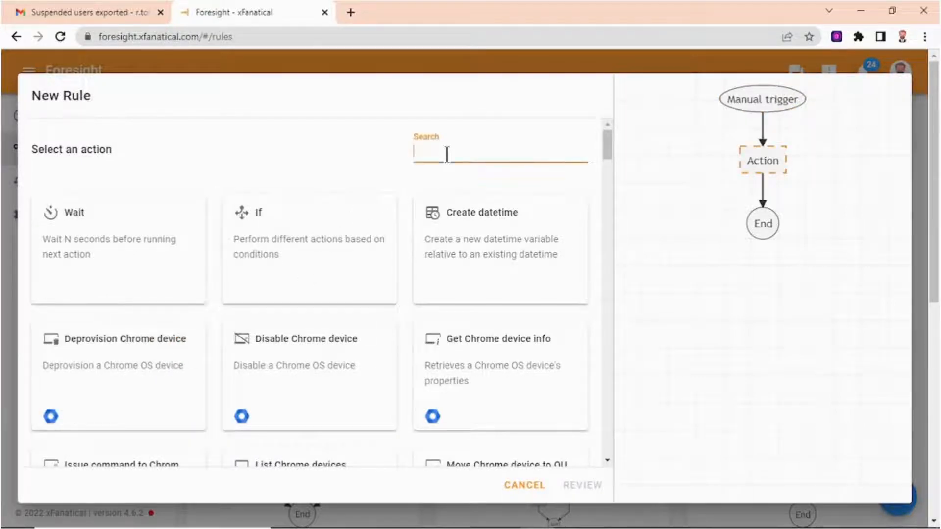
text(list)
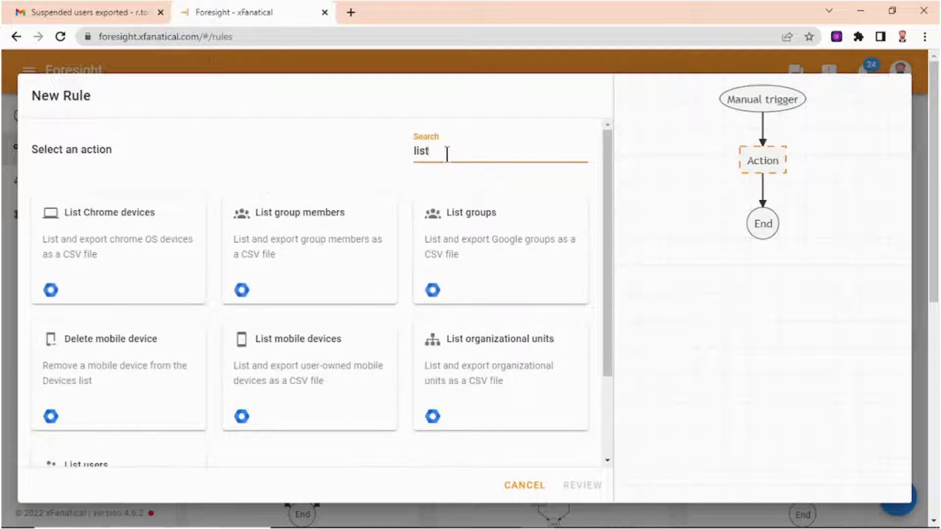
scroll(157, 352, down, 2)
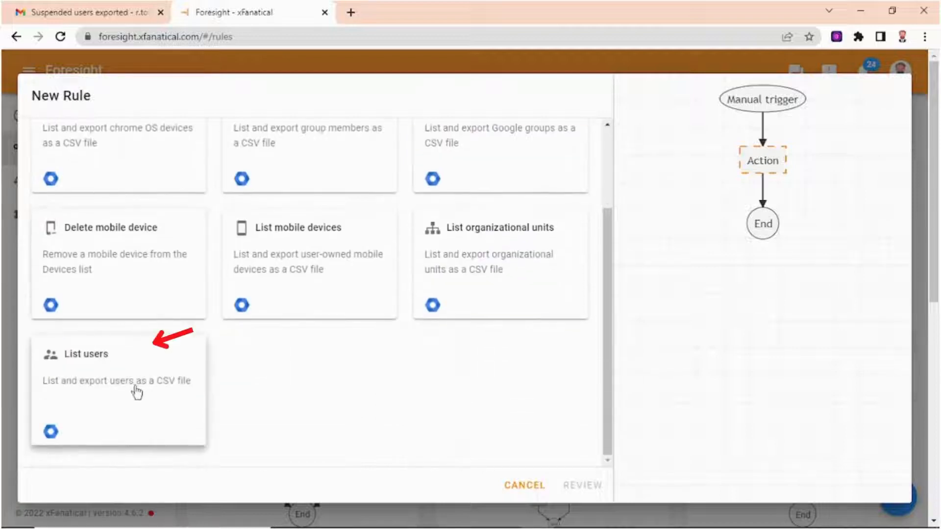
click(120, 387)
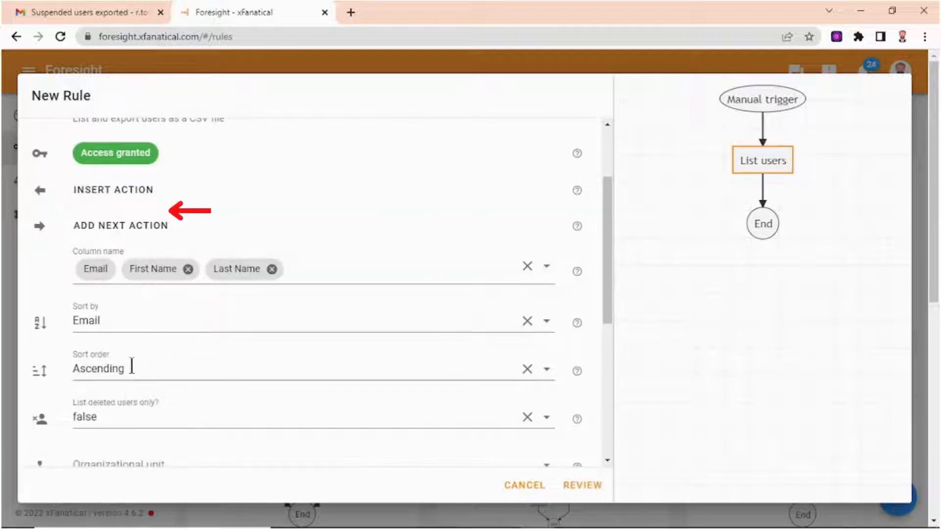
- Review the List users settings and browse the available column options for the export
scroll(232, 202, up, 2)
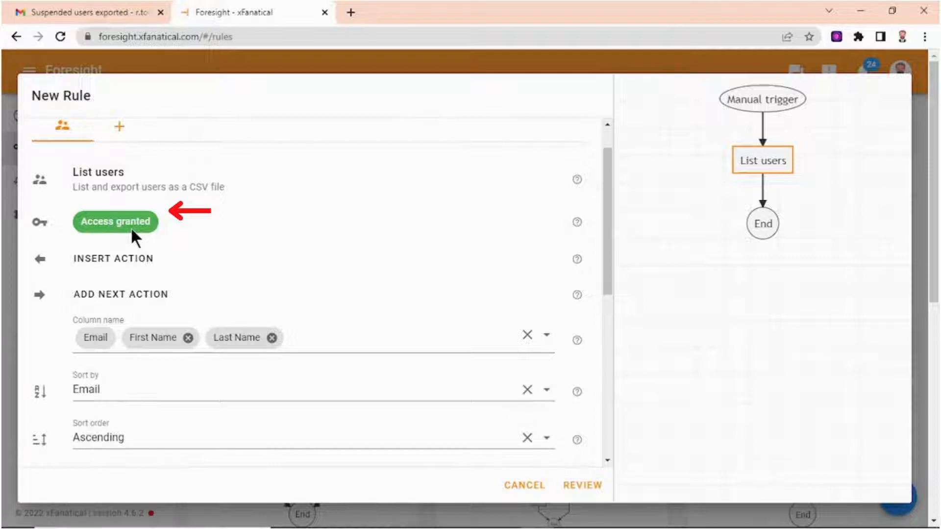
scroll(152, 232, down, 4)
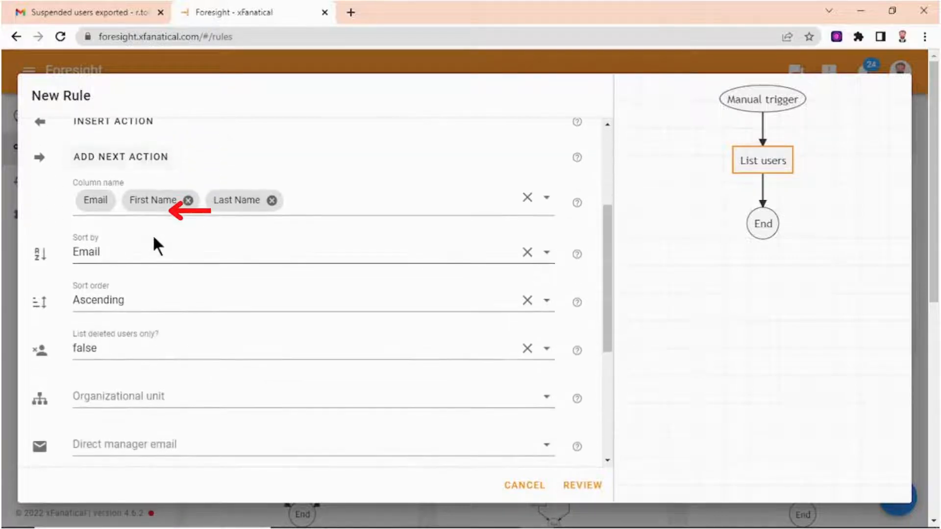
click(310, 203)
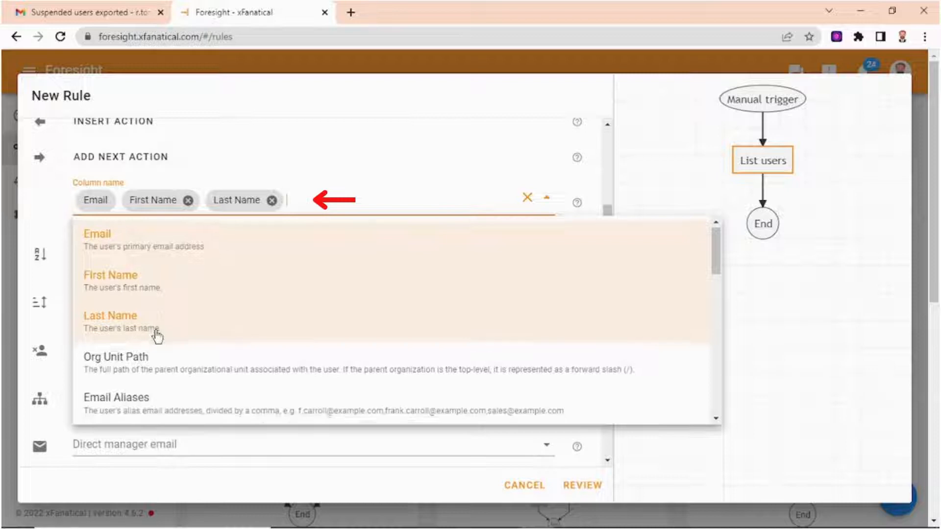
scroll(157, 336, down, 1)
scroll(154, 333, down, 1)
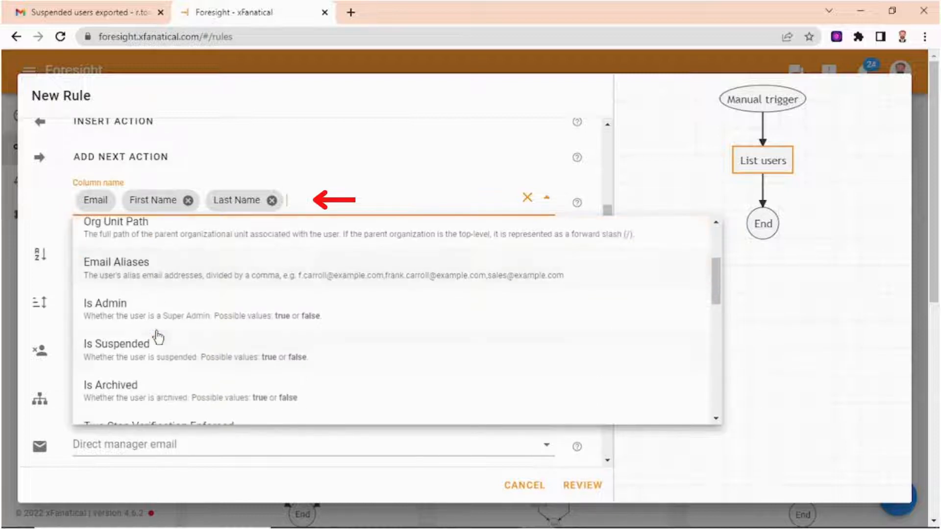
scroll(156, 335, down, 1)
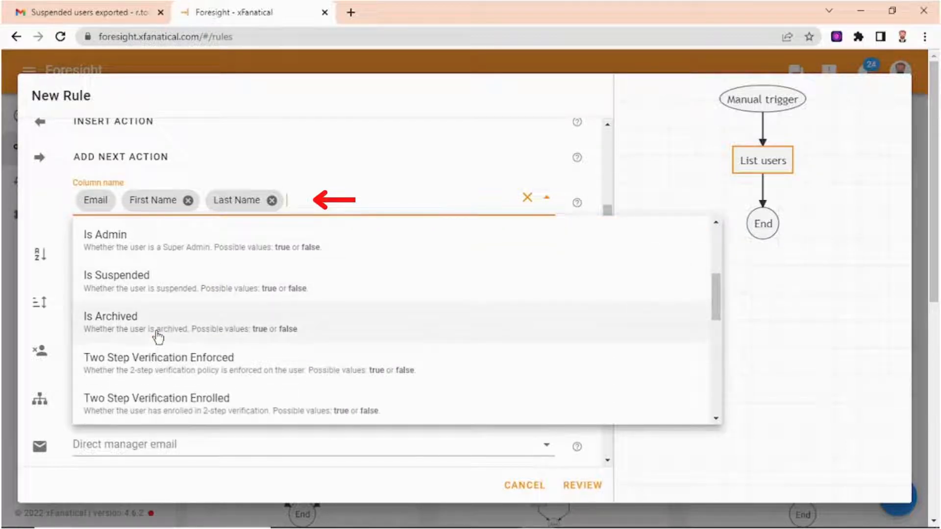
scroll(157, 333, down, 2)
scroll(157, 332, up, 2)
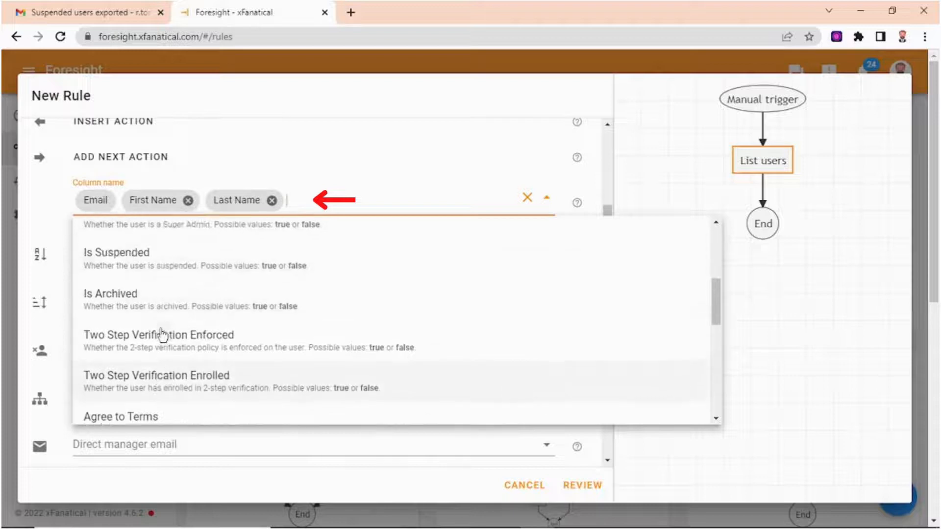
click(58, 213)
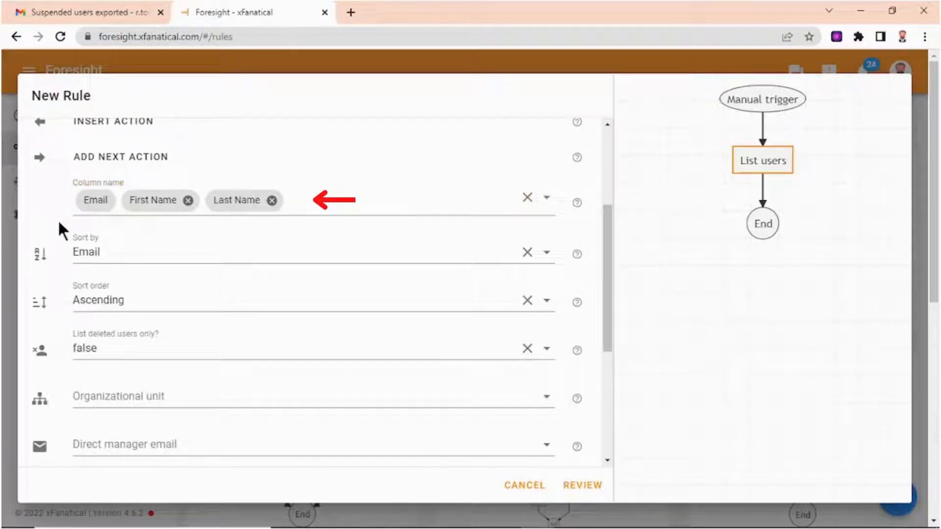
- Set the user list to sort by Email in Ascending order
click(164, 249)
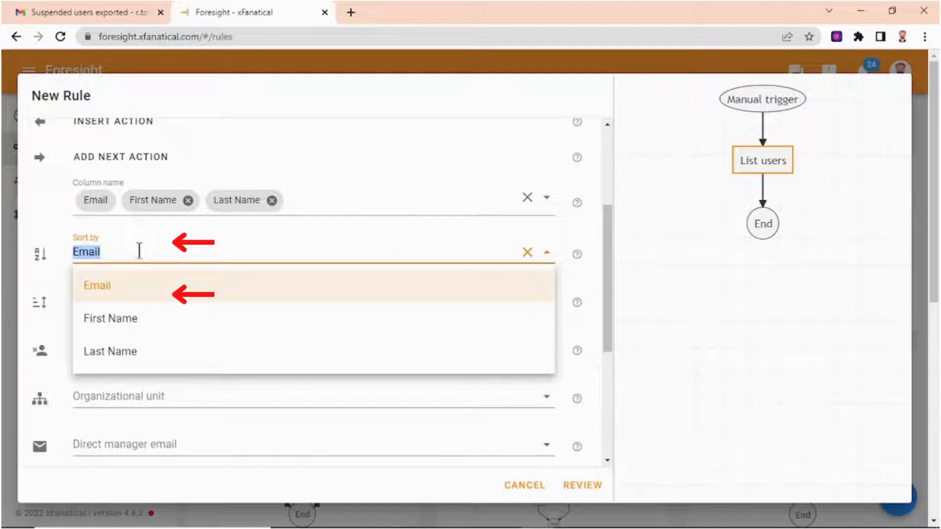
click(51, 231)
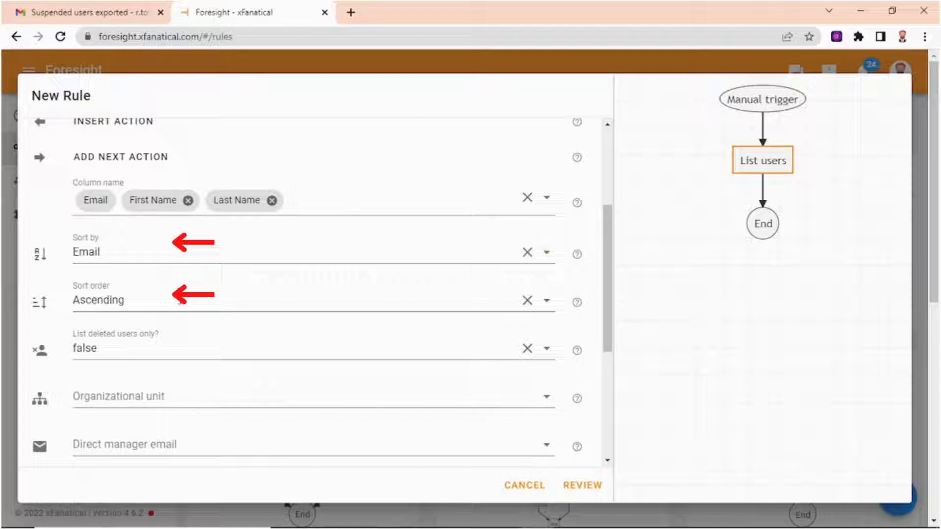
click(192, 300)
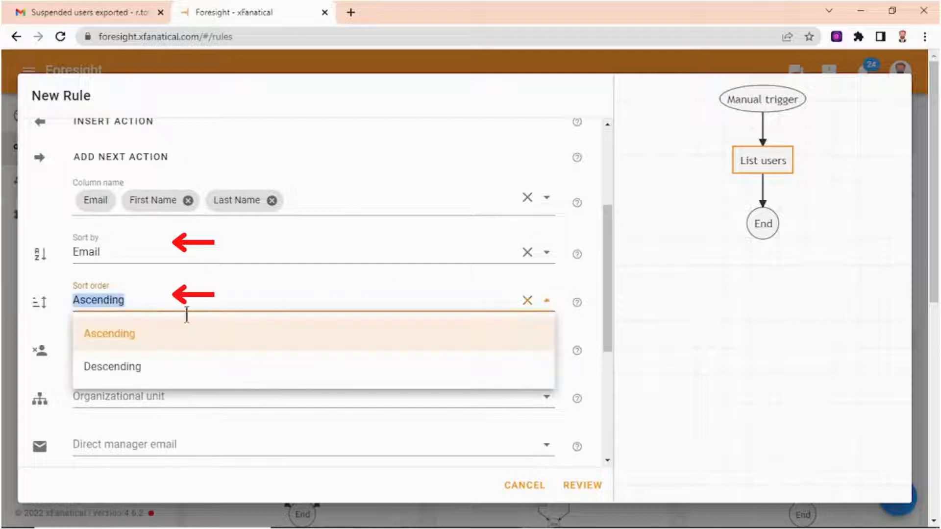
click(141, 338)
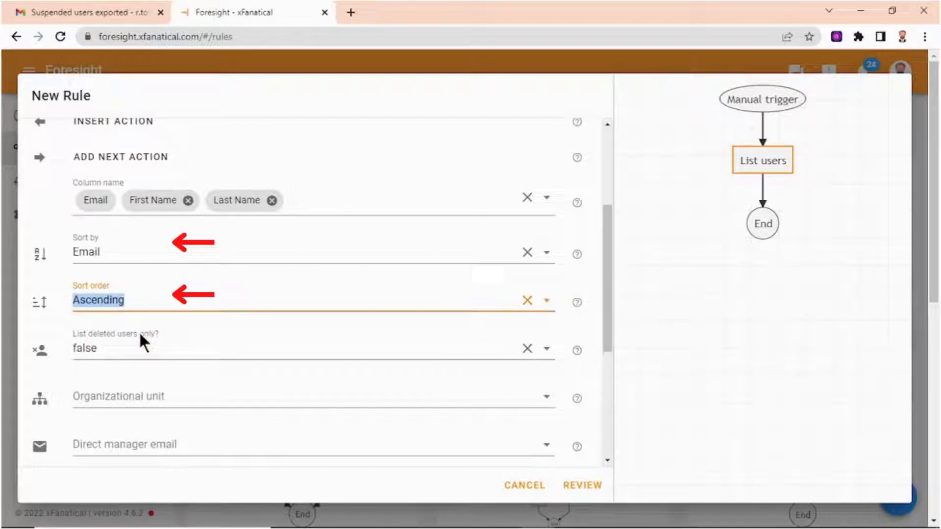
click(35, 220)
scroll(125, 287, down, 1)
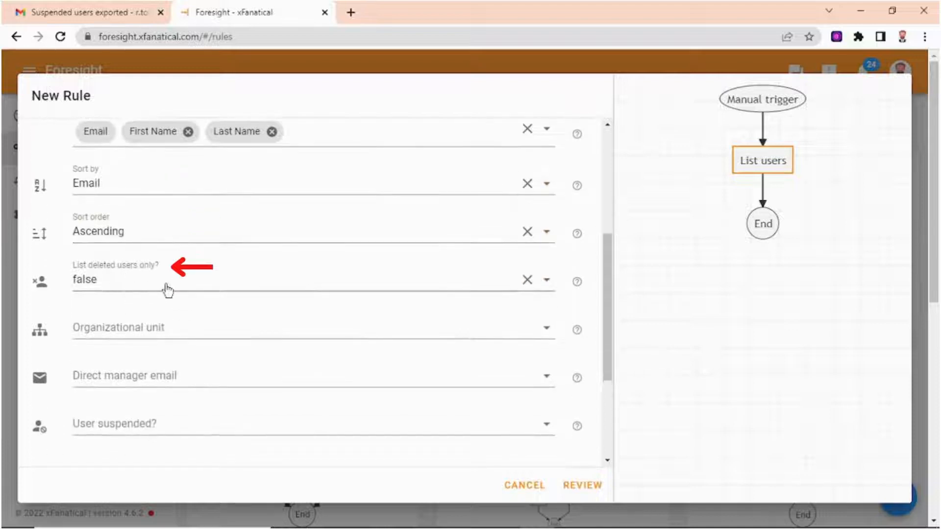
- Check the help text for the List deleted users only option
click(202, 289)
click(181, 325)
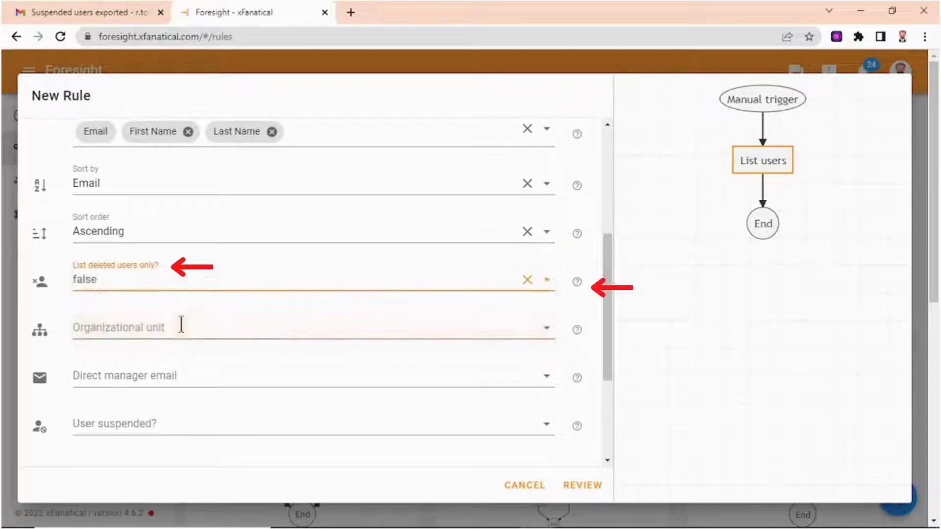
click(579, 283)
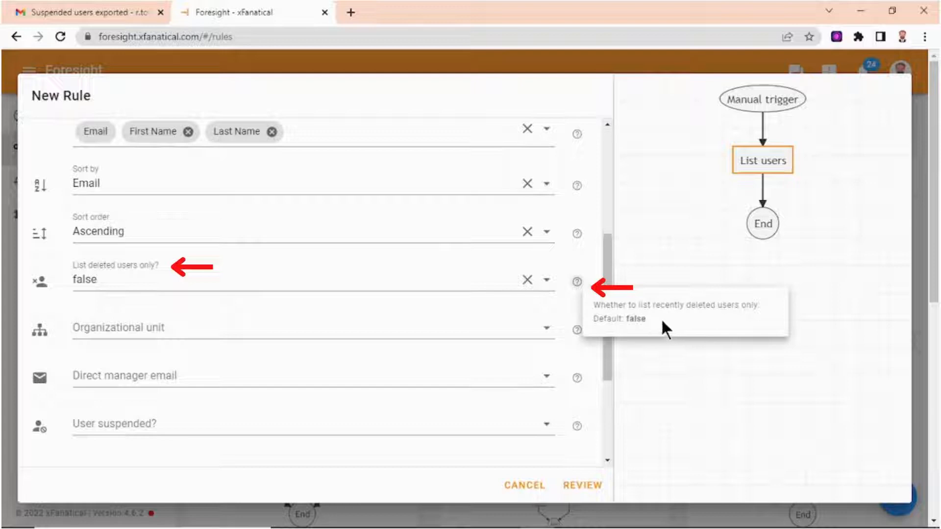
click(572, 310)
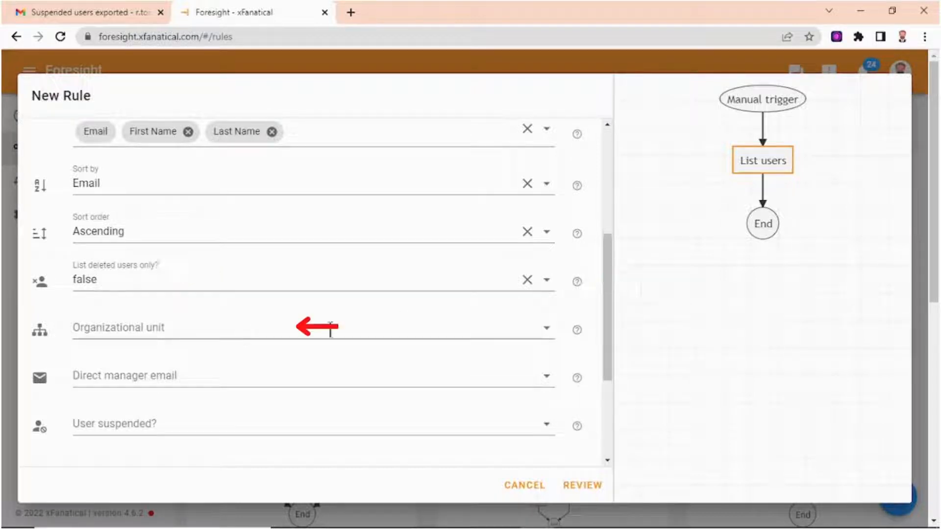
- Browse the organizational unit options without choosing one
click(547, 329)
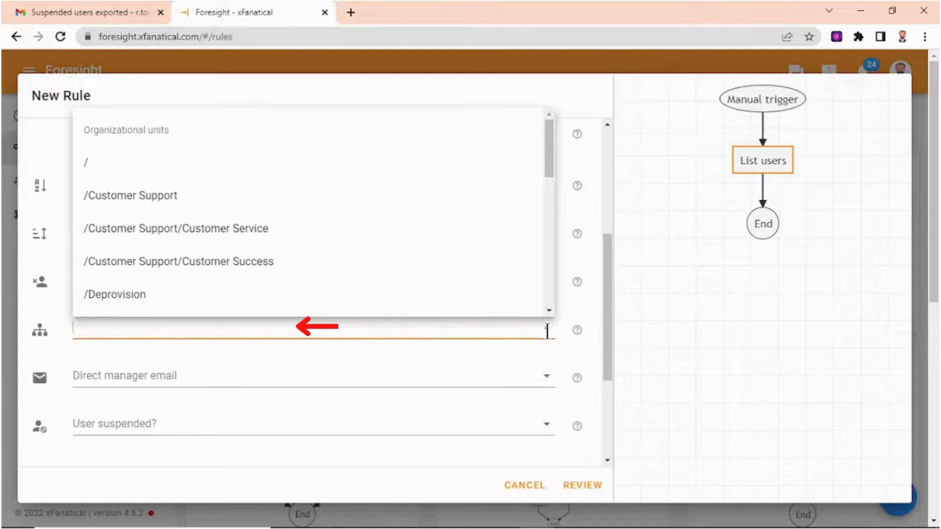
click(547, 329)
scroll(583, 341, down, 2)
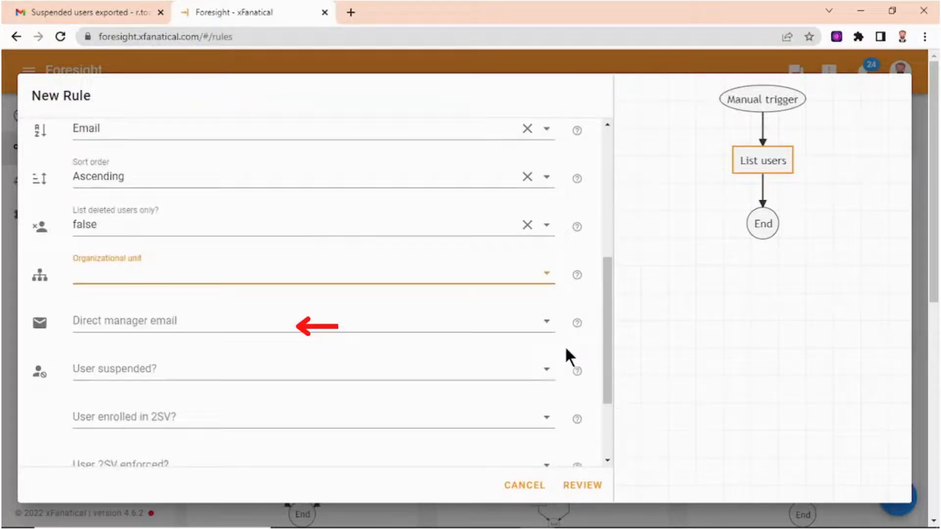
click(598, 325)
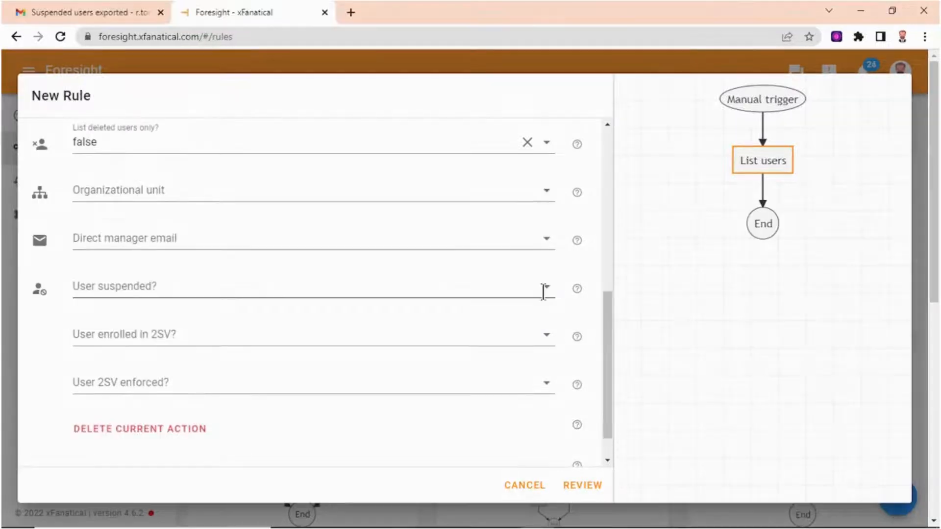
- Set the User suspended? filter to true
click(545, 290)
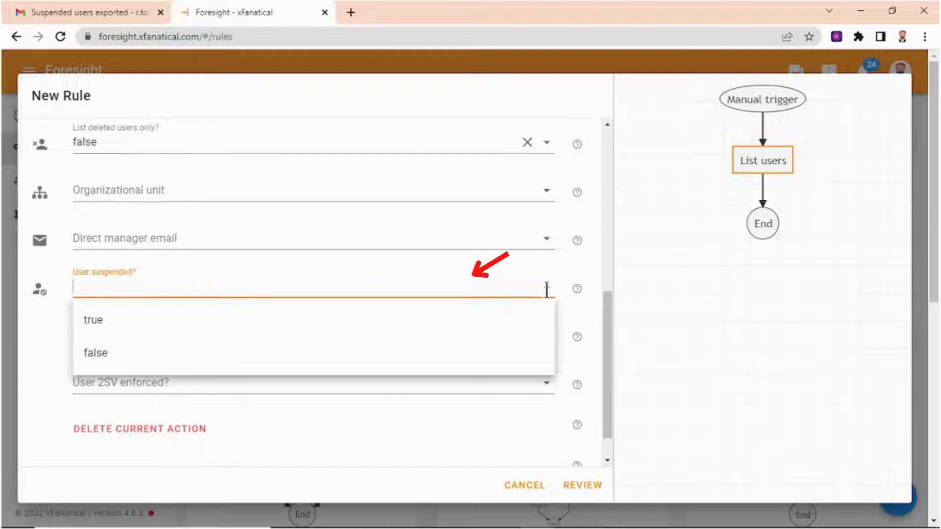
click(126, 323)
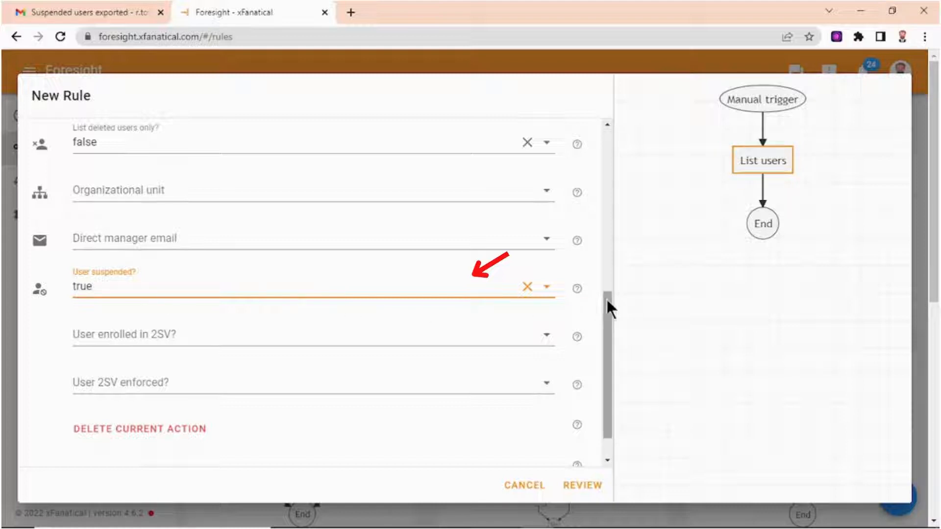
drag(607, 301, 605, 319)
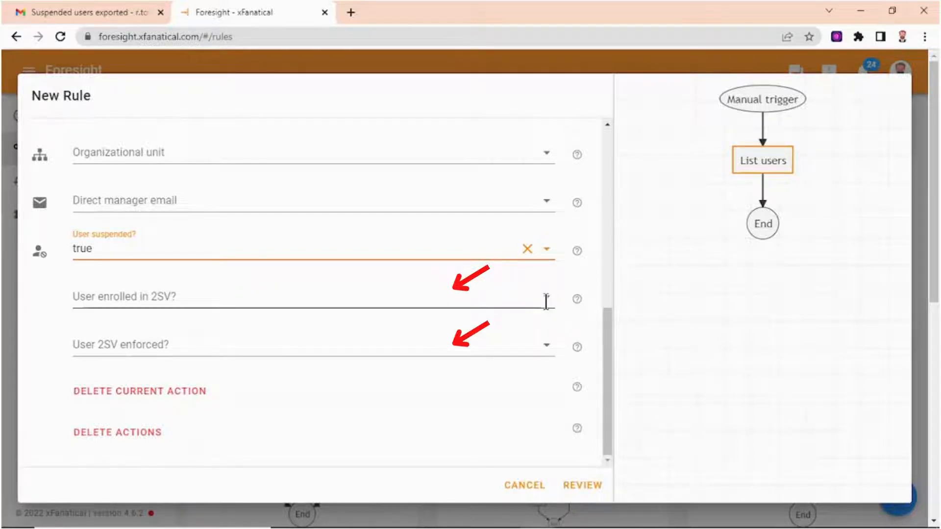
- Add a next action by searching for "email" and choosing the Email action
drag(607, 337, 598, 140)
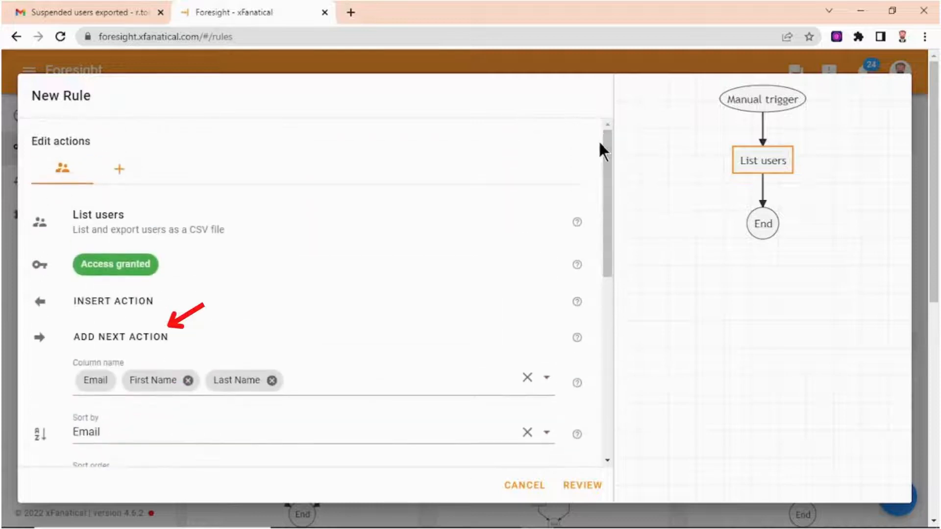
click(164, 338)
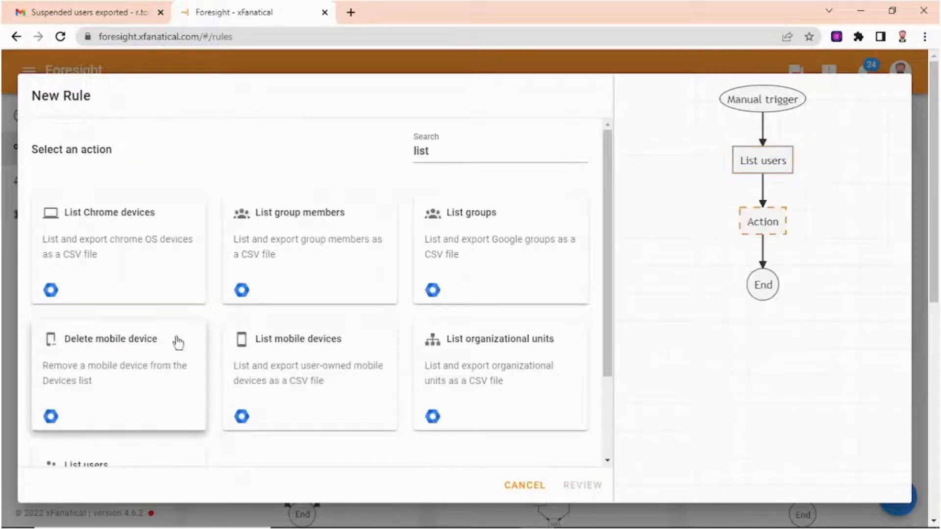
double_click(447, 159)
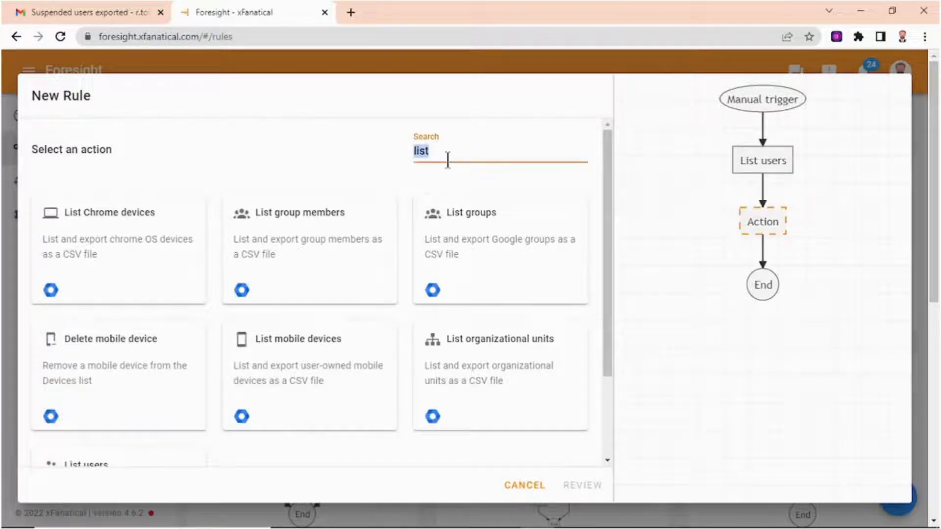
text(email)
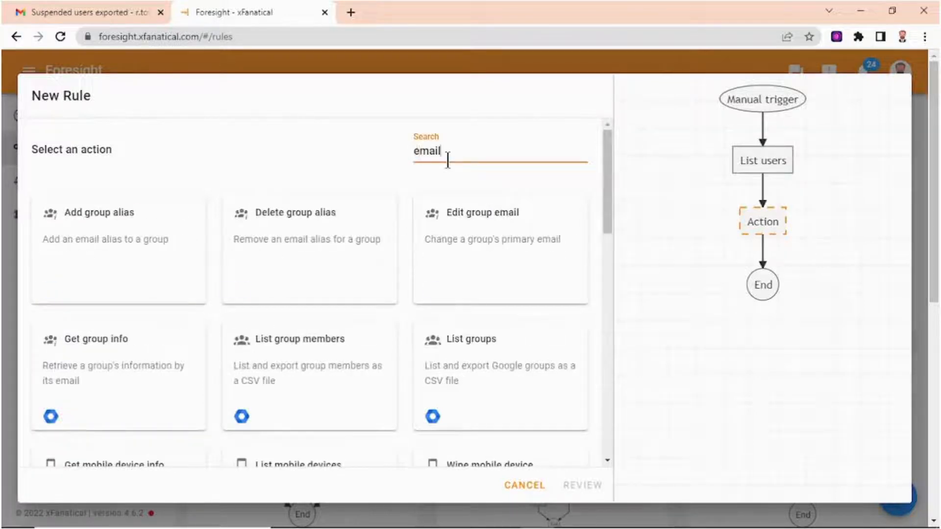
scroll(186, 309, down, 15)
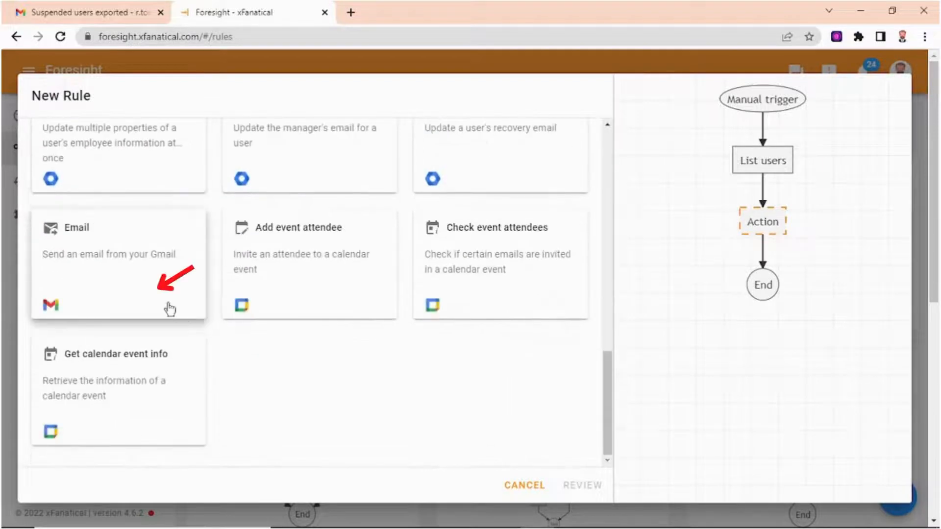
click(140, 280)
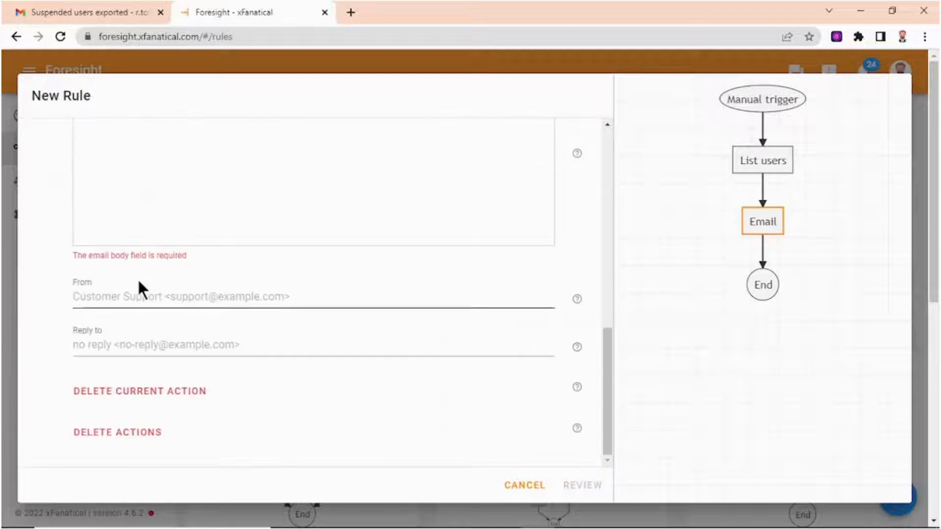
- Paste the recipient's e-mail address into the email's To field
scroll(86, 269, up, 6)
scroll(98, 265, up, 2)
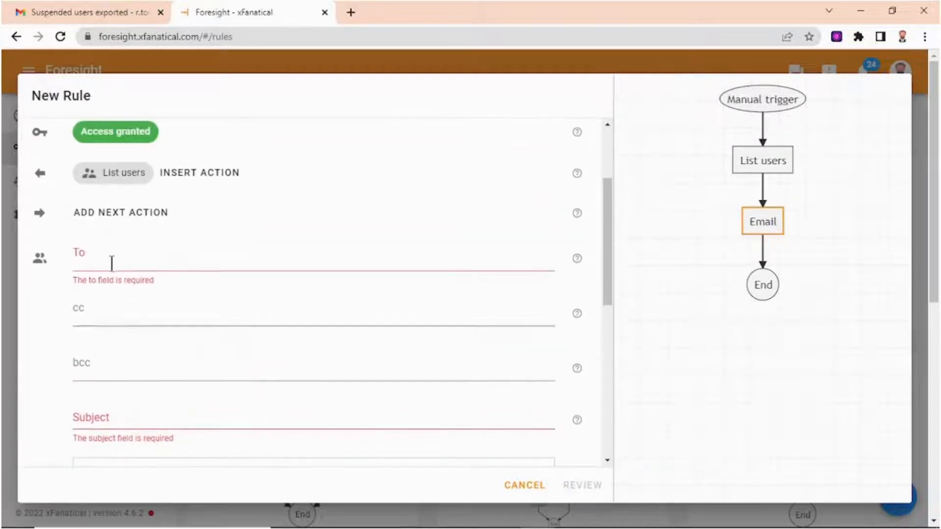
click(120, 263)
key(ctrl+v)
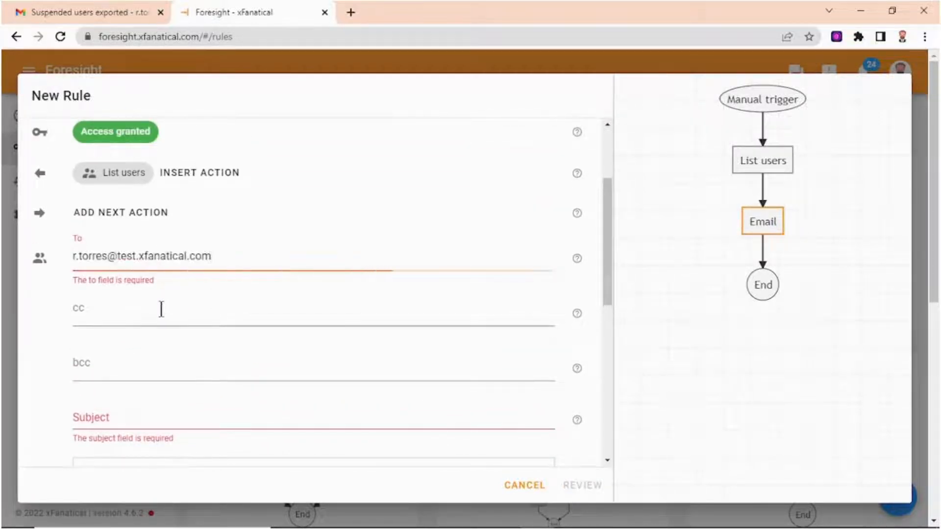
- Set the email subject to "Suspended User List"
scroll(159, 311, down, 1)
click(158, 350)
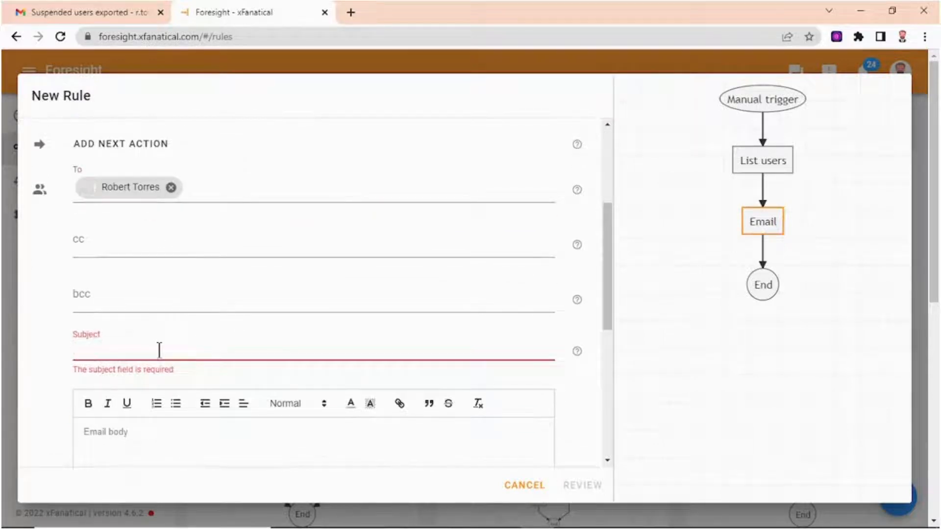
text(Users)
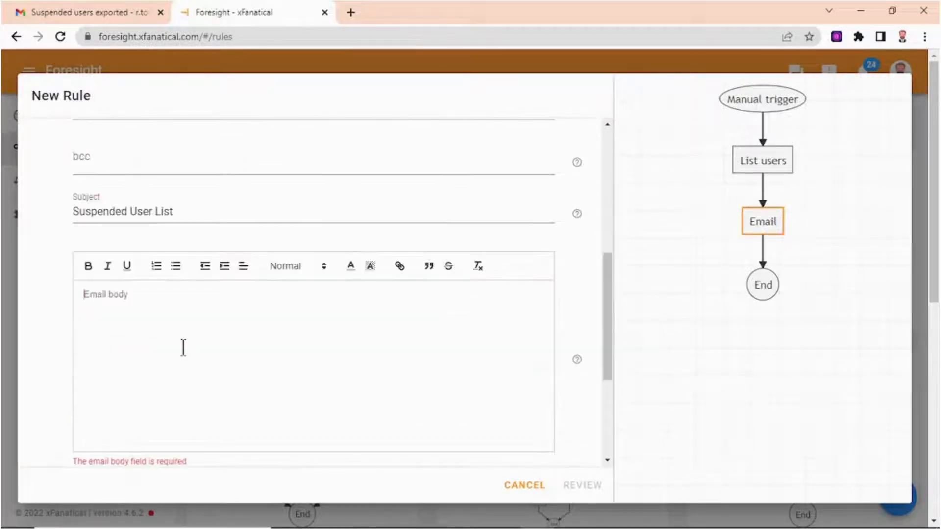
- Write the email body's "Dear Manager," greeting and intro line, then insert the Users CSV Download Link variable
text(Hi)
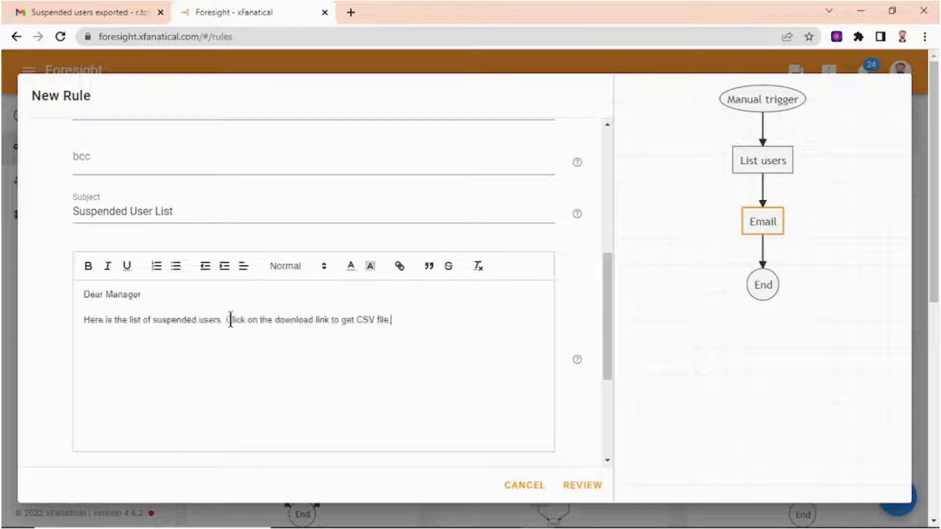
key(Return)
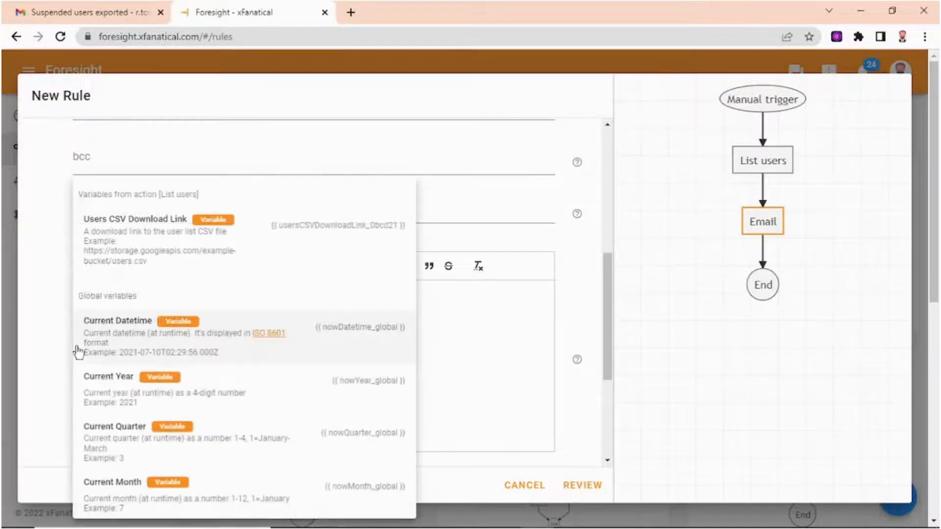
click(223, 255)
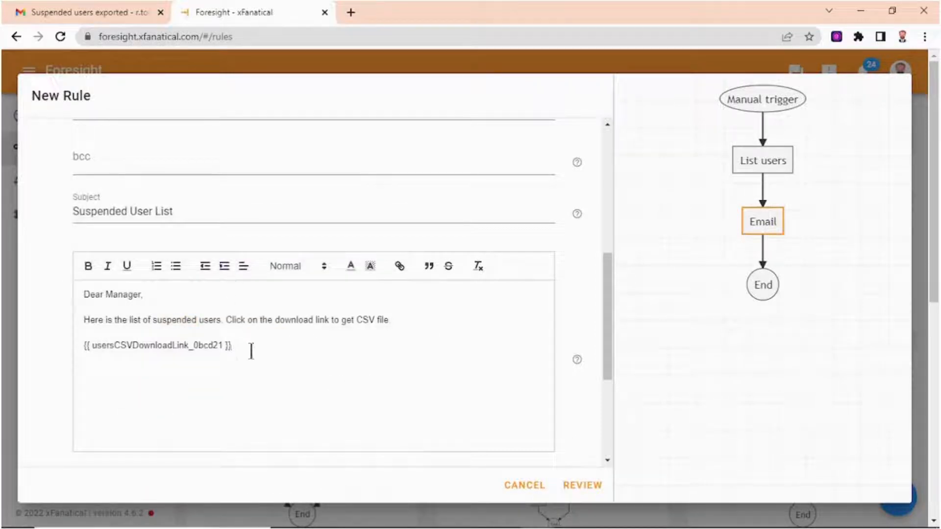
- Finish the email body with "Feel free to ask if you have any question." and a sign-off name
key(Return)
key(Return)
text(Feel free to ask if you have any question.)
key(Return)
key(Return)
text(Tim)
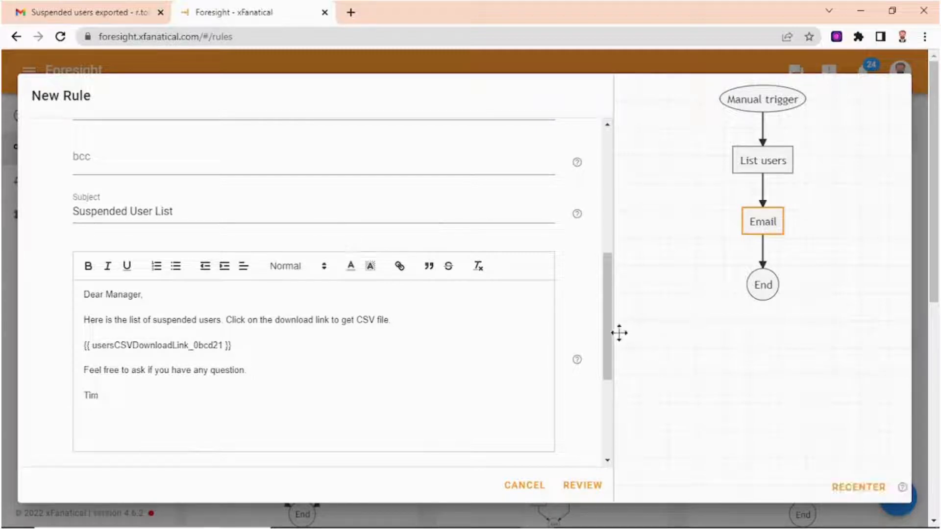
- Review the rule, name it "Suspended users list", and create it
drag(609, 316, 609, 351)
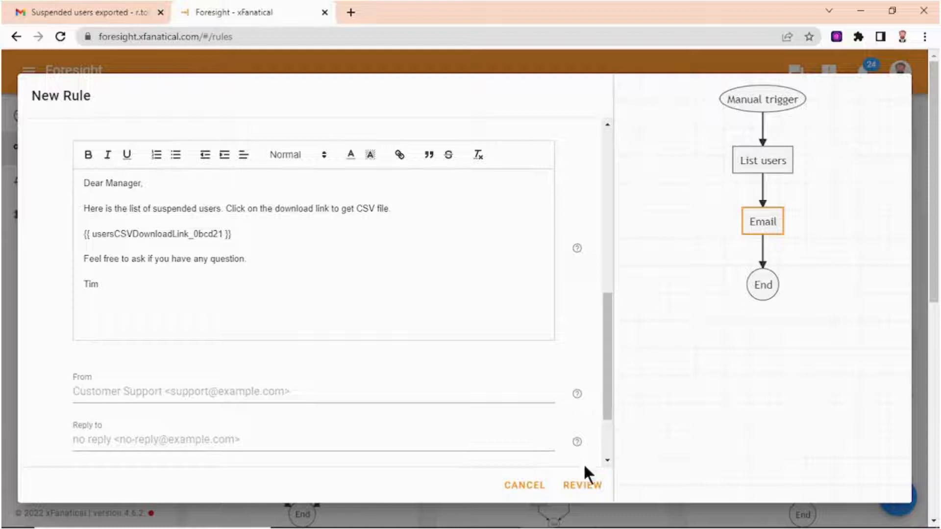
click(585, 489)
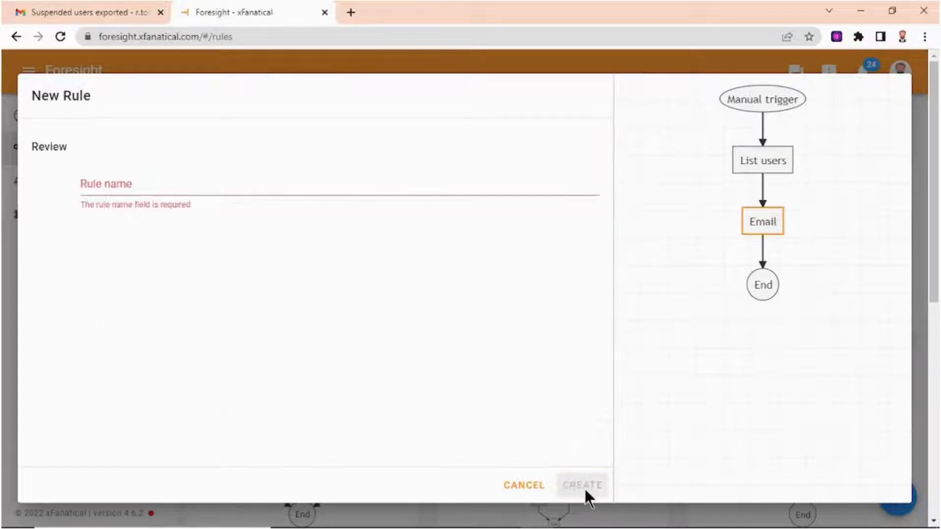
click(133, 186)
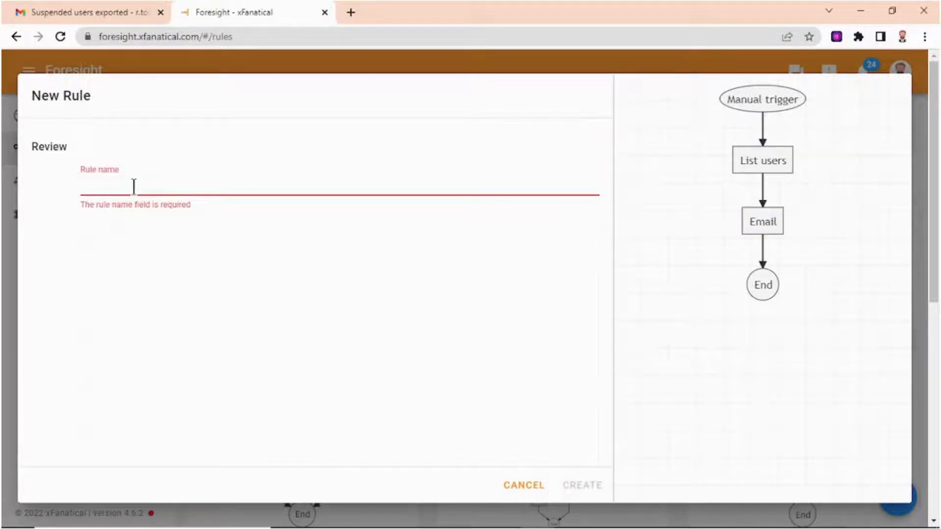
text(Suspen)
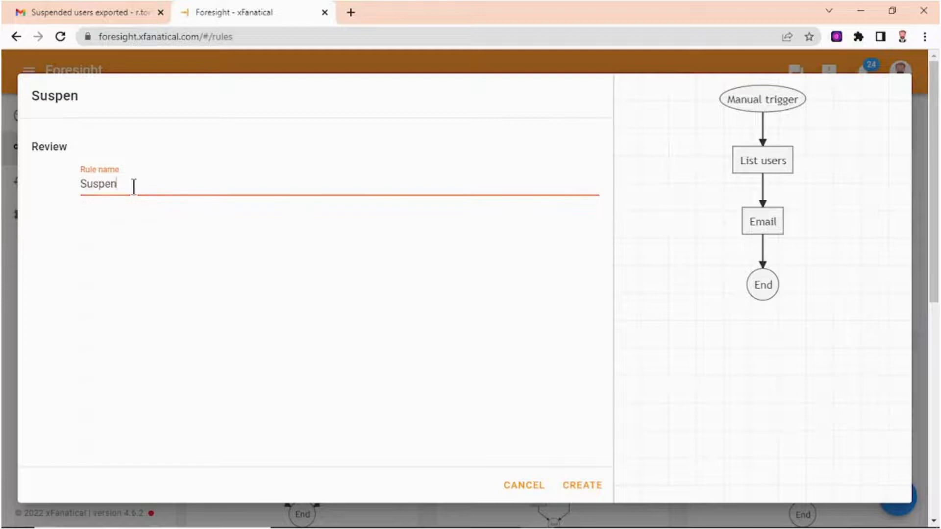
text(ded users list)
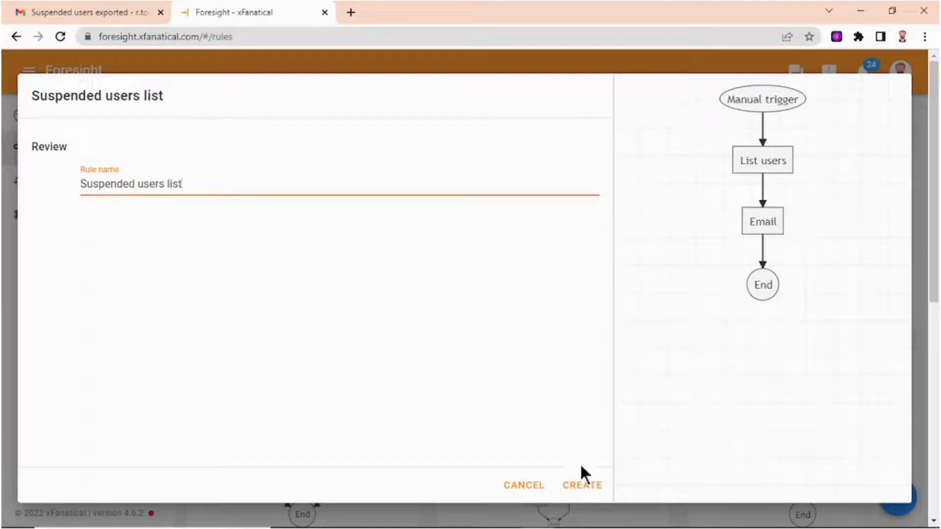
click(582, 486)
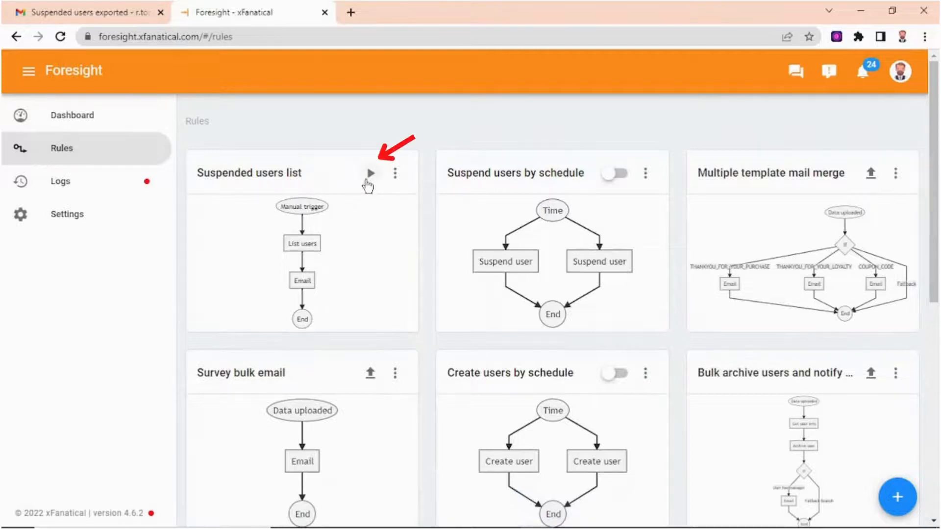
- Run the Suspended users list rule manually and open its latest log entry's action history
click(367, 180)
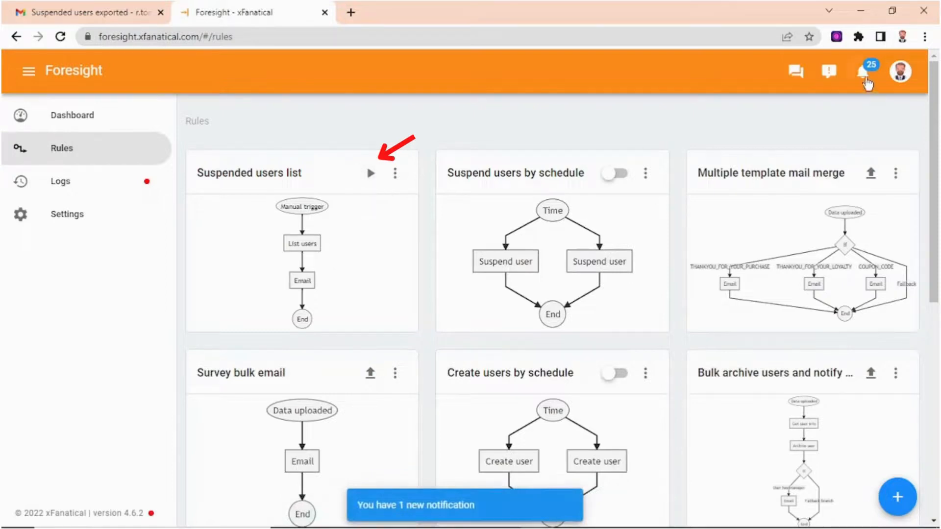
click(115, 189)
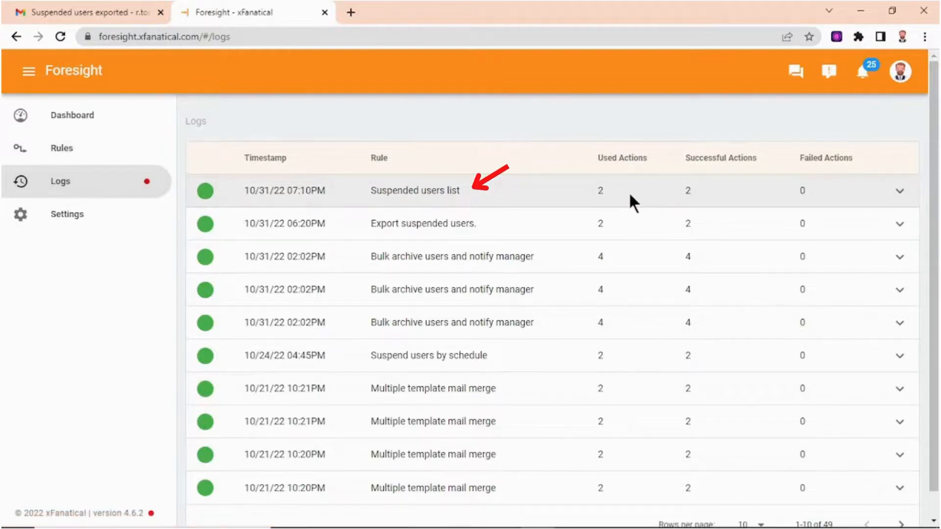
click(900, 191)
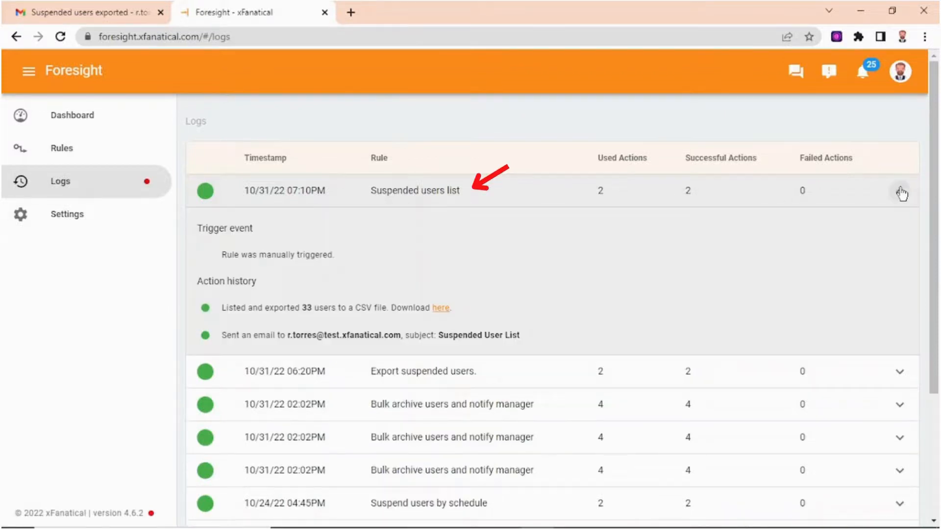
drag(225, 308, 337, 308)
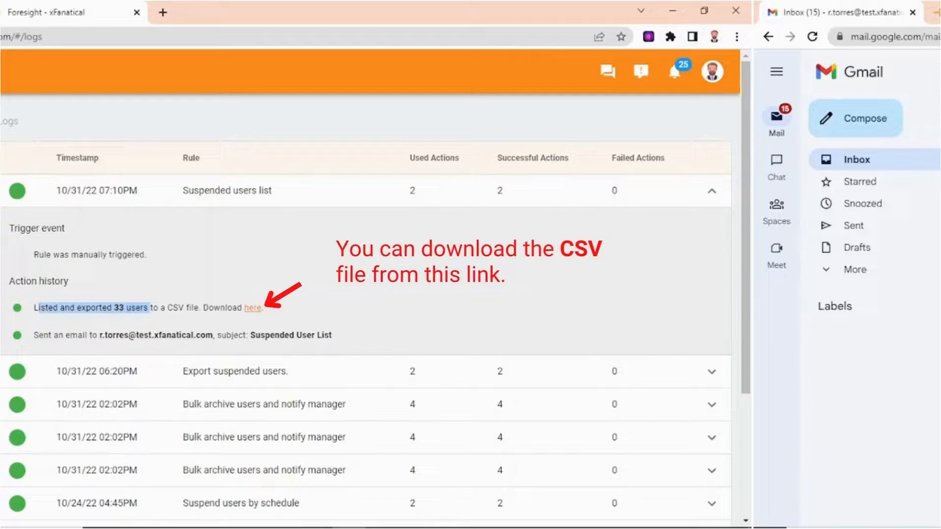
- Switch to Gmail, open the Suspended User List email, and follow its CSV download link
click(284, 110)
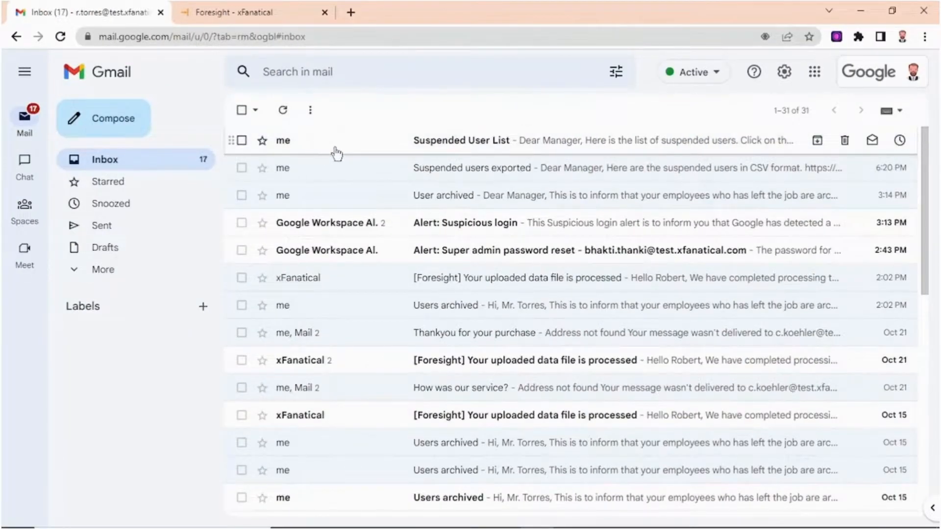
click(333, 147)
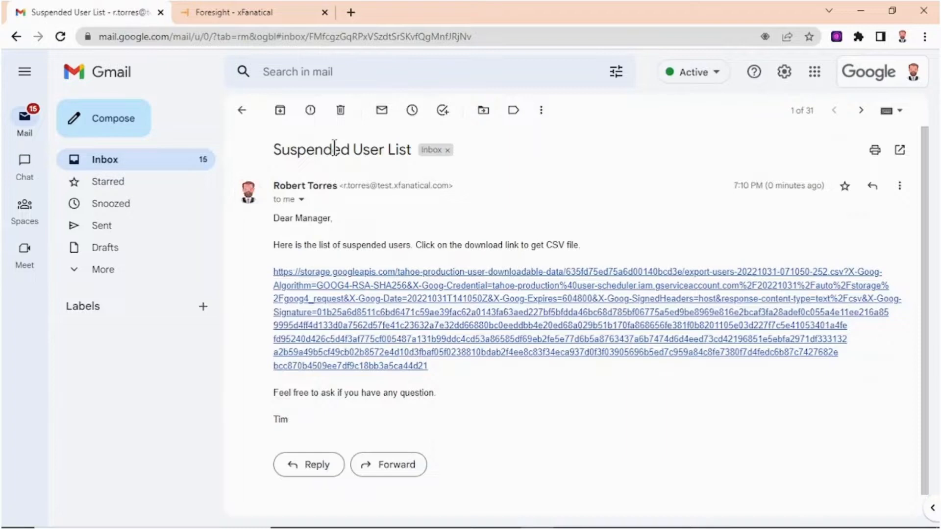
click(926, 507)
click(489, 277)
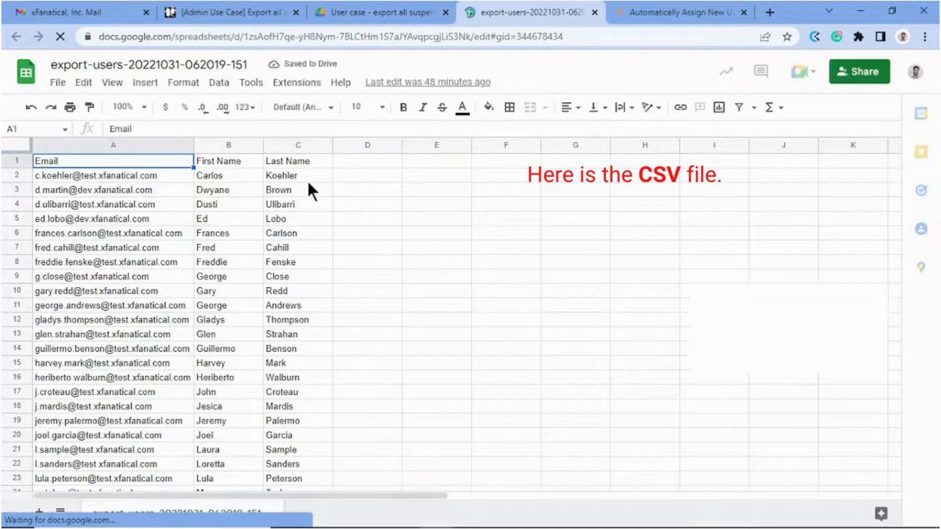
- Scroll through the exported suspended users spreadsheet
scroll(308, 186, down, 2)
scroll(309, 190, down, 6)
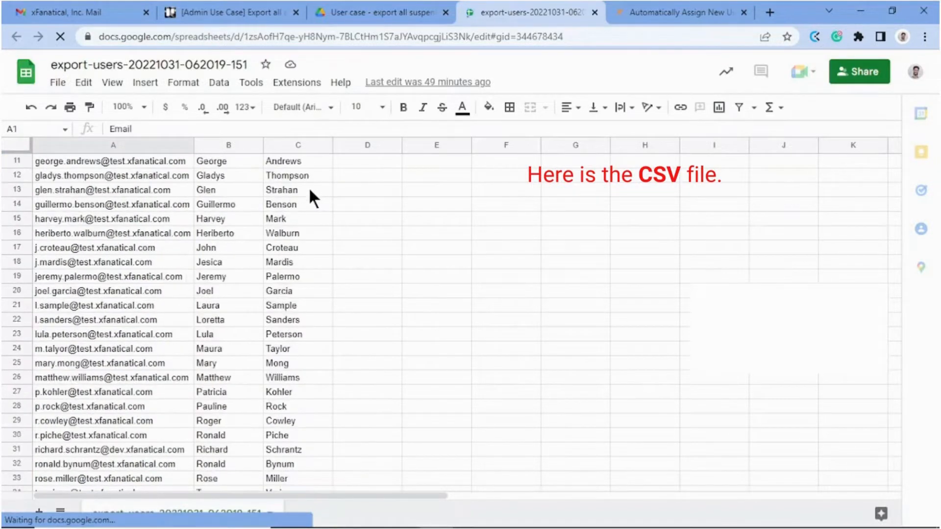
scroll(311, 193, up, 7)
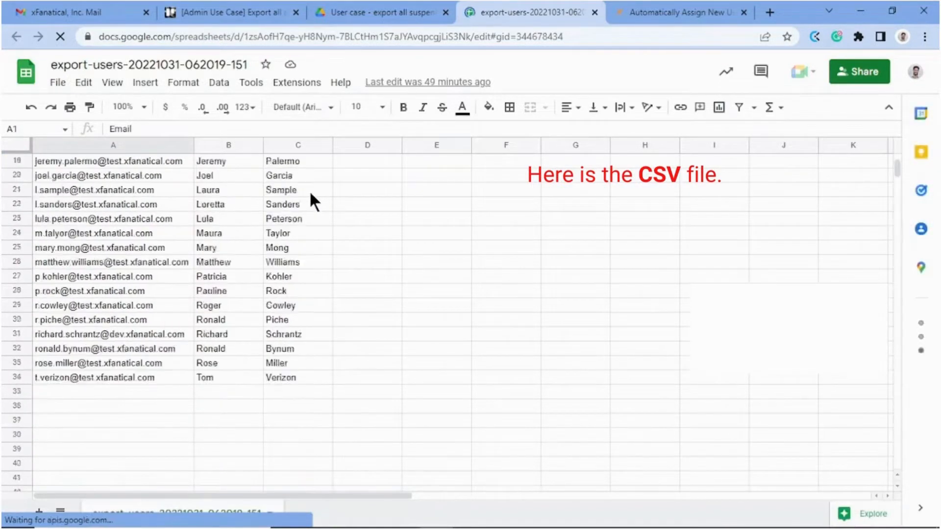